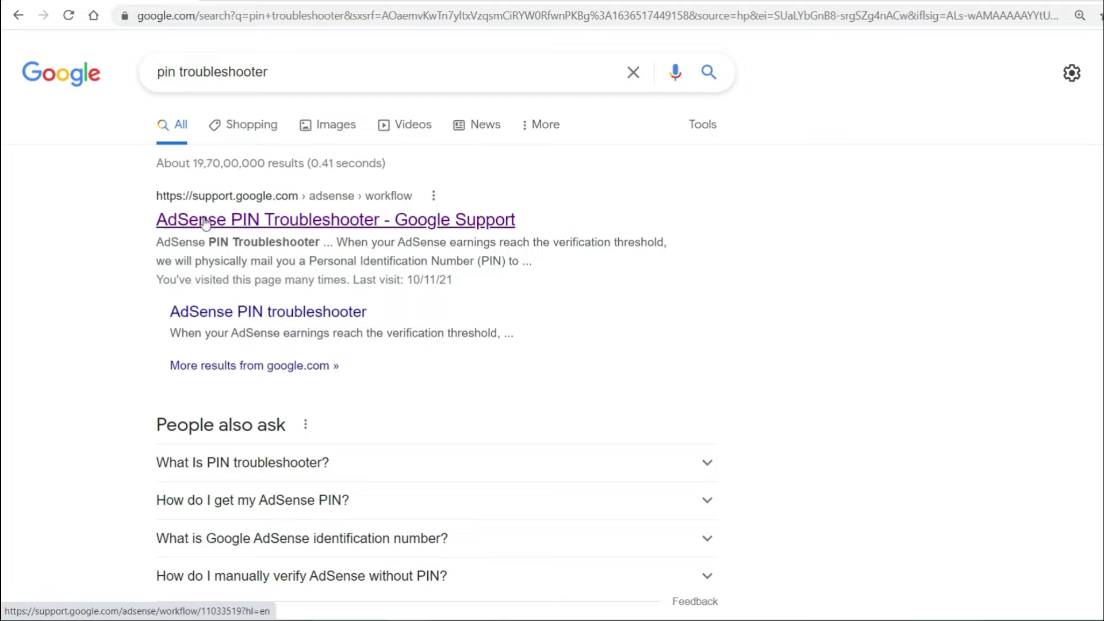
Open the AdSense PIN Troubleshooter from the search results and confirm with Yes that the shown email is used for AdSense
left_click(334, 226)
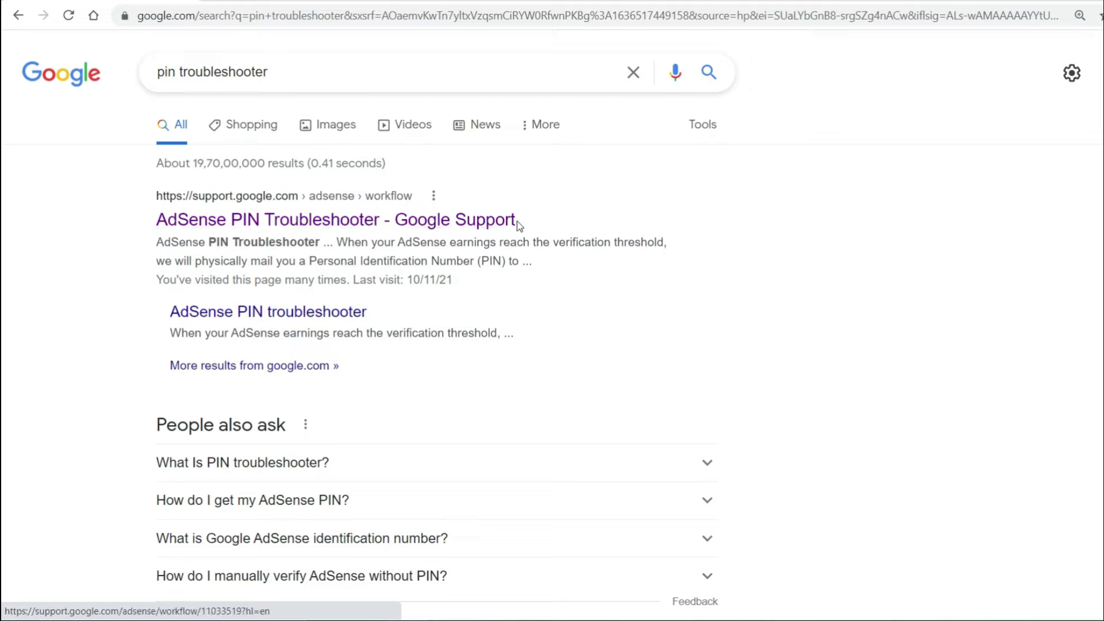
left_click(440, 222)
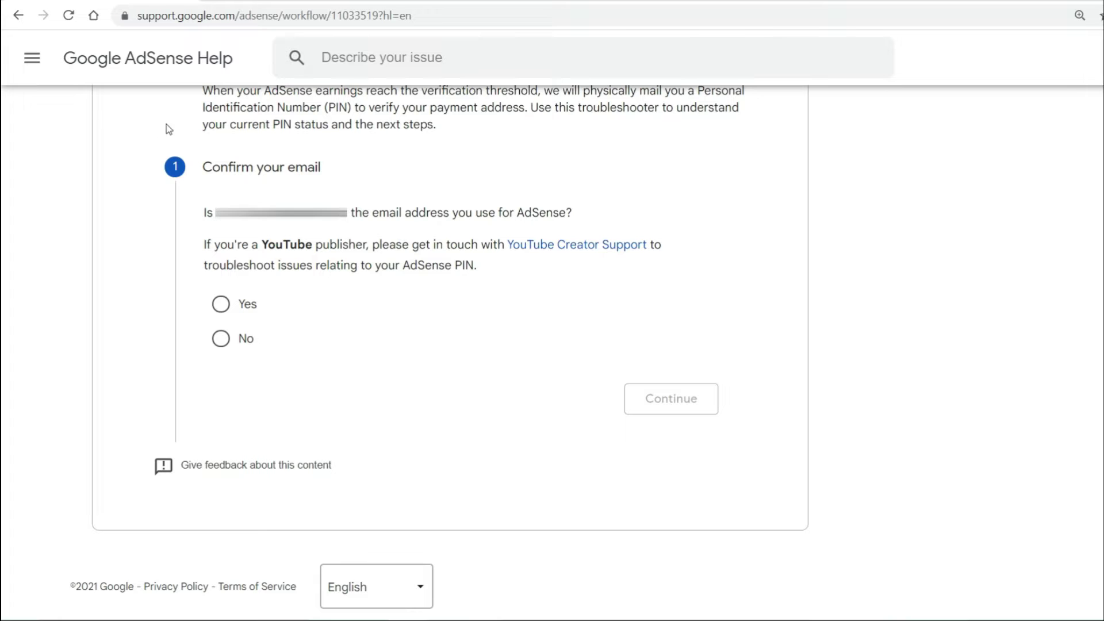
left_click_drag(200, 167, 337, 167)
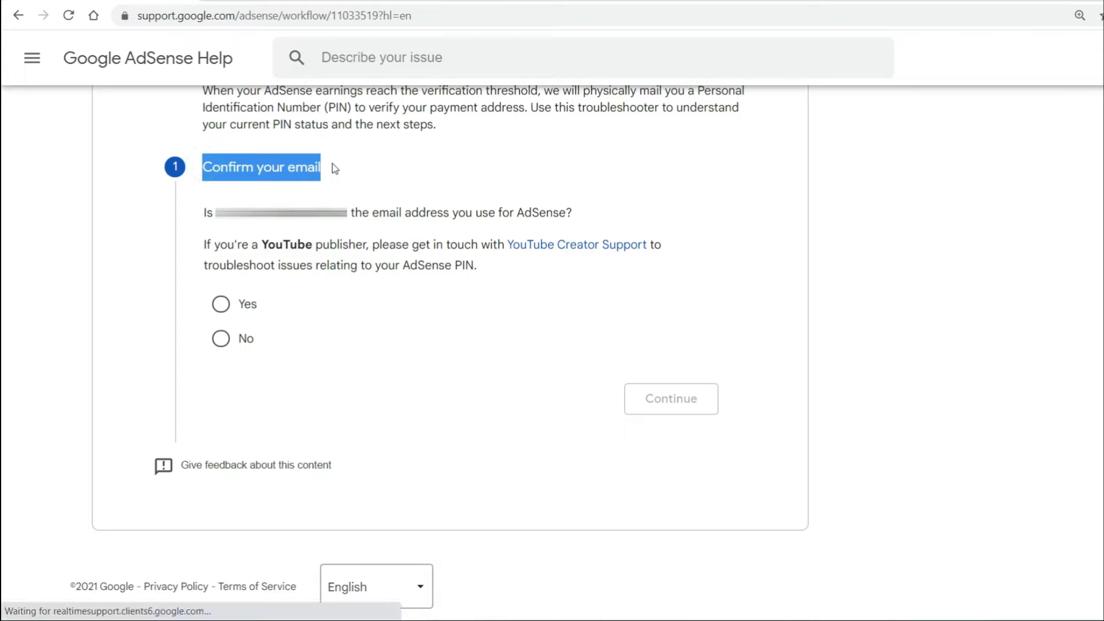
left_click_drag(203, 212, 209, 212)
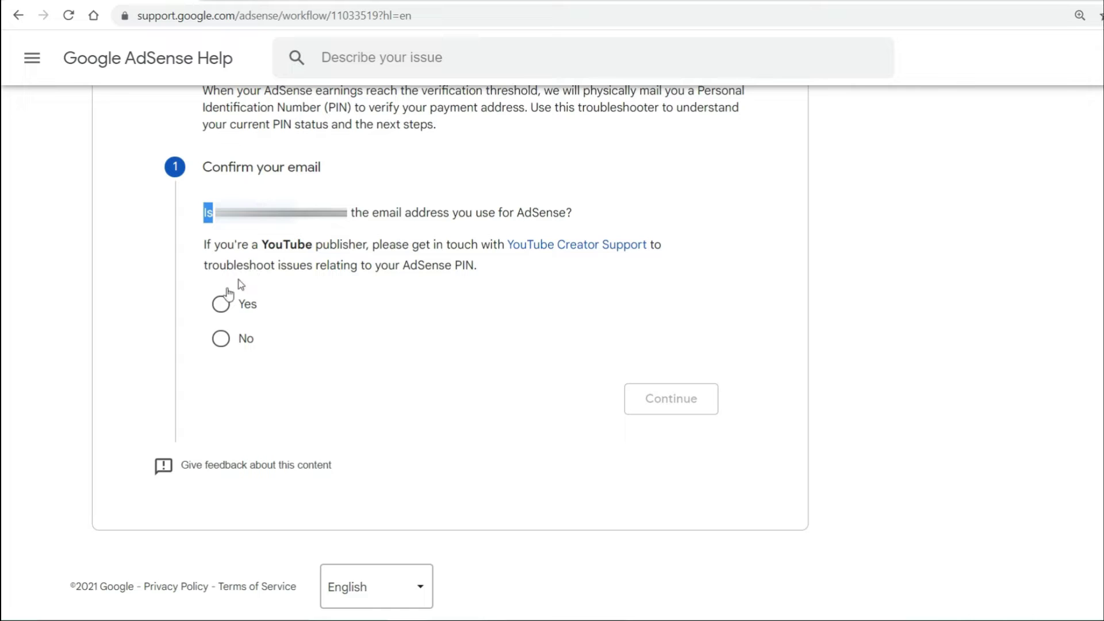
left_click(218, 306)
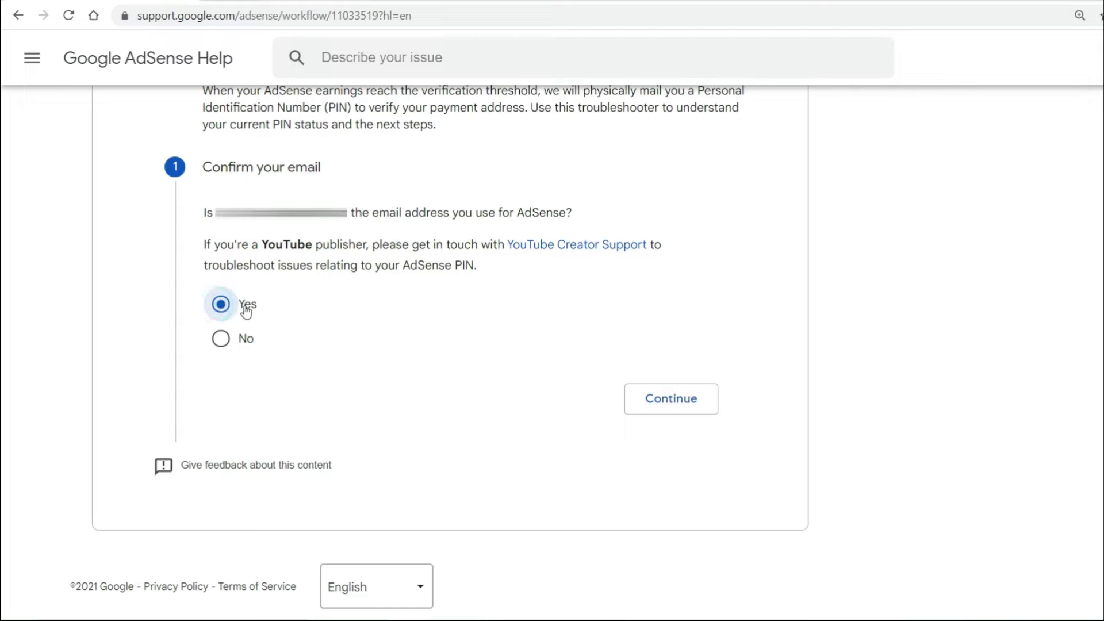
left_click(674, 406)
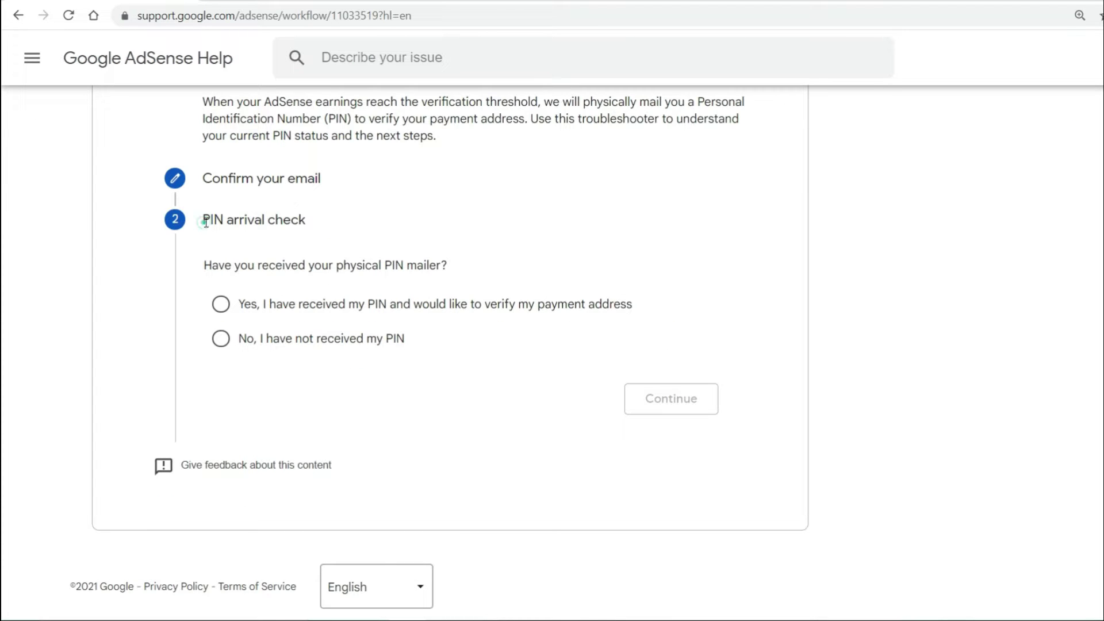
Answer the PIN arrival check with "No, I have not received my PIN" and continue to the PIN status
left_click_drag(205, 223, 296, 220)
left_click(367, 224)
left_click(221, 342)
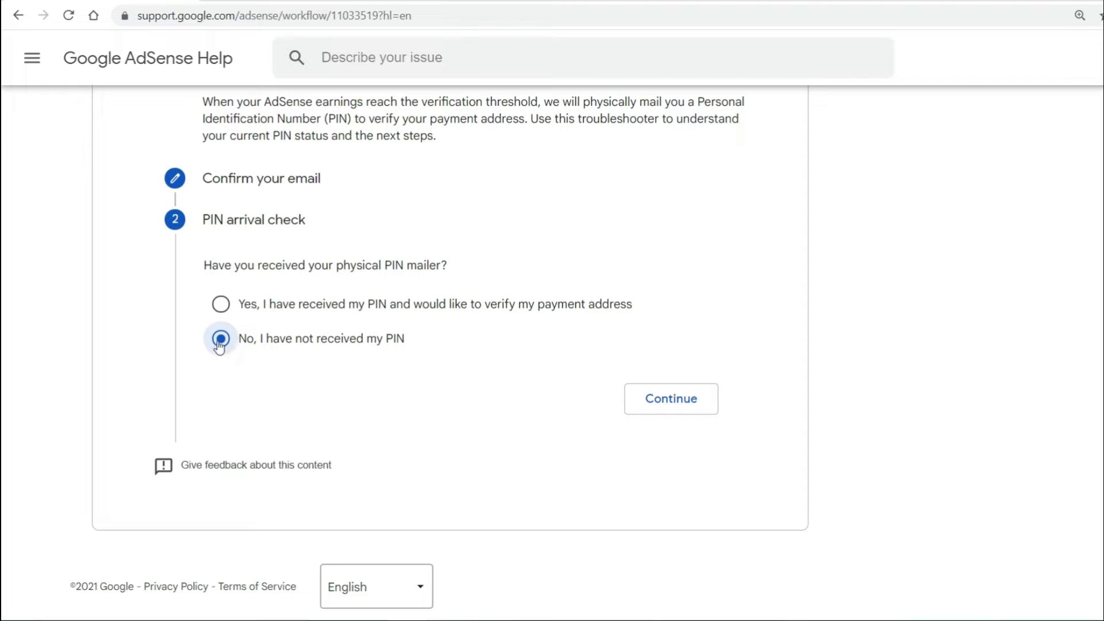
left_click(685, 406)
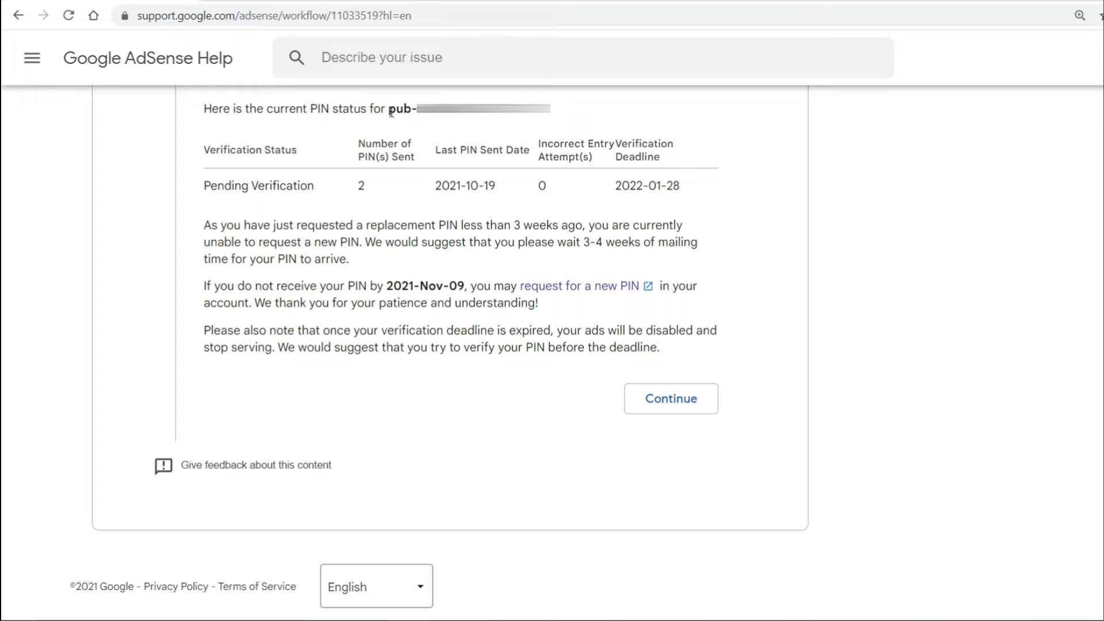
Examine the publisher ID, verification status and number of PINs sent in the PIN status table
left_click_drag(412, 109, 552, 113)
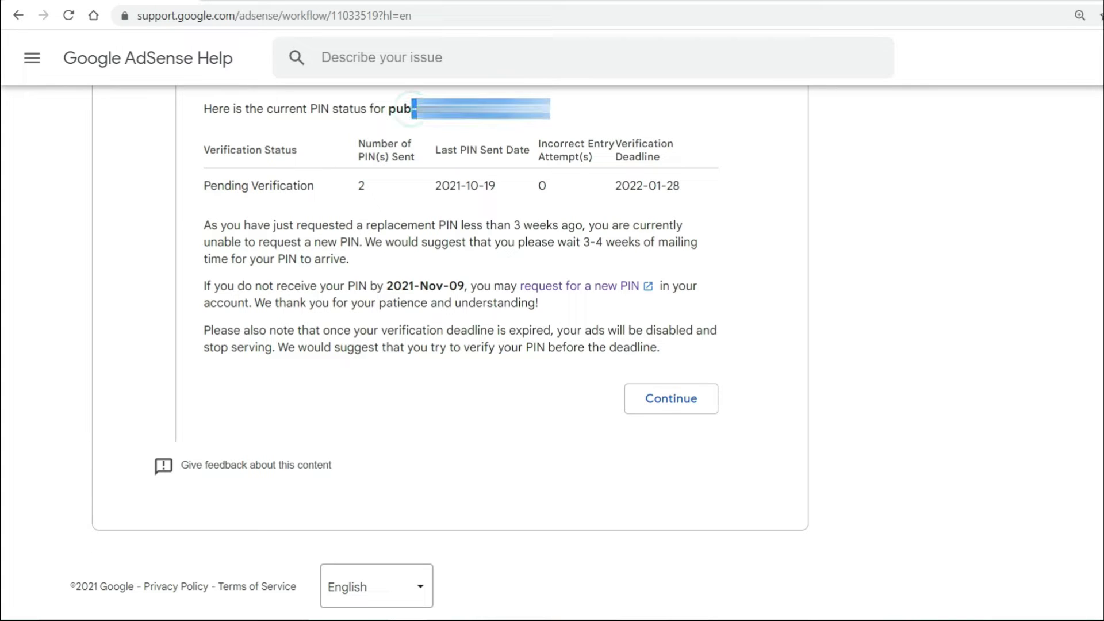
left_click_drag(389, 109, 383, 108)
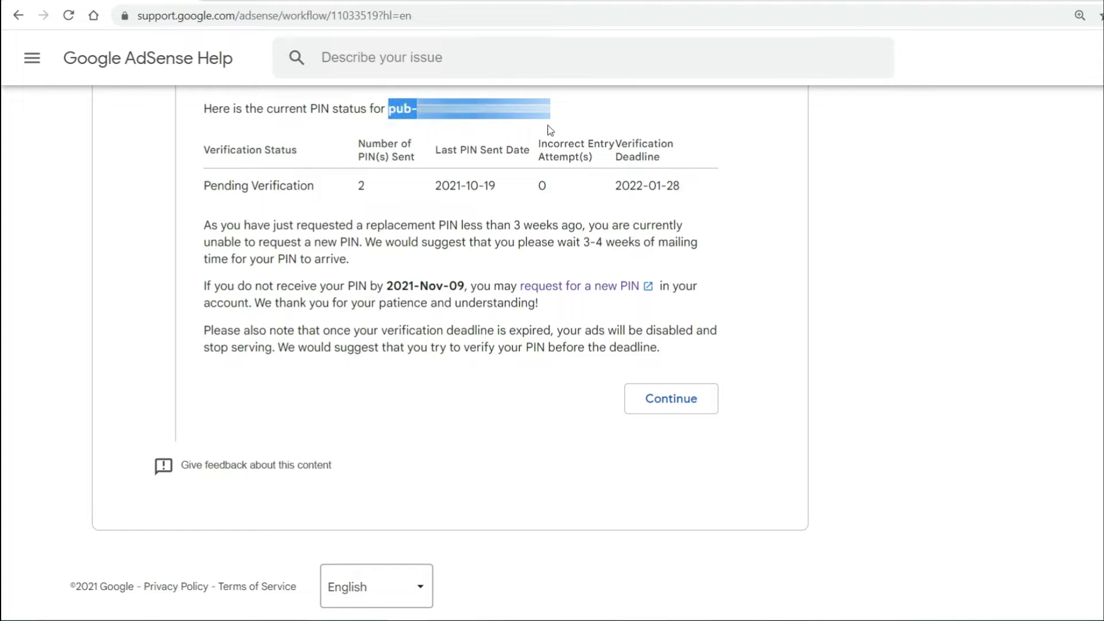
left_click_drag(203, 150, 308, 150)
left_click(311, 151)
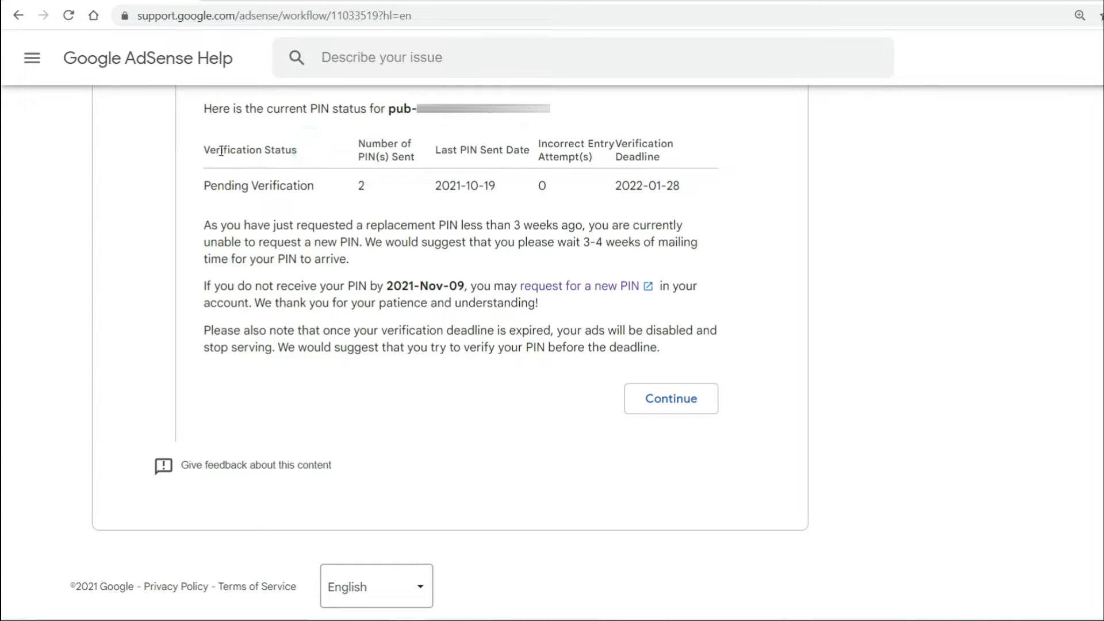
left_click_drag(208, 187, 320, 189)
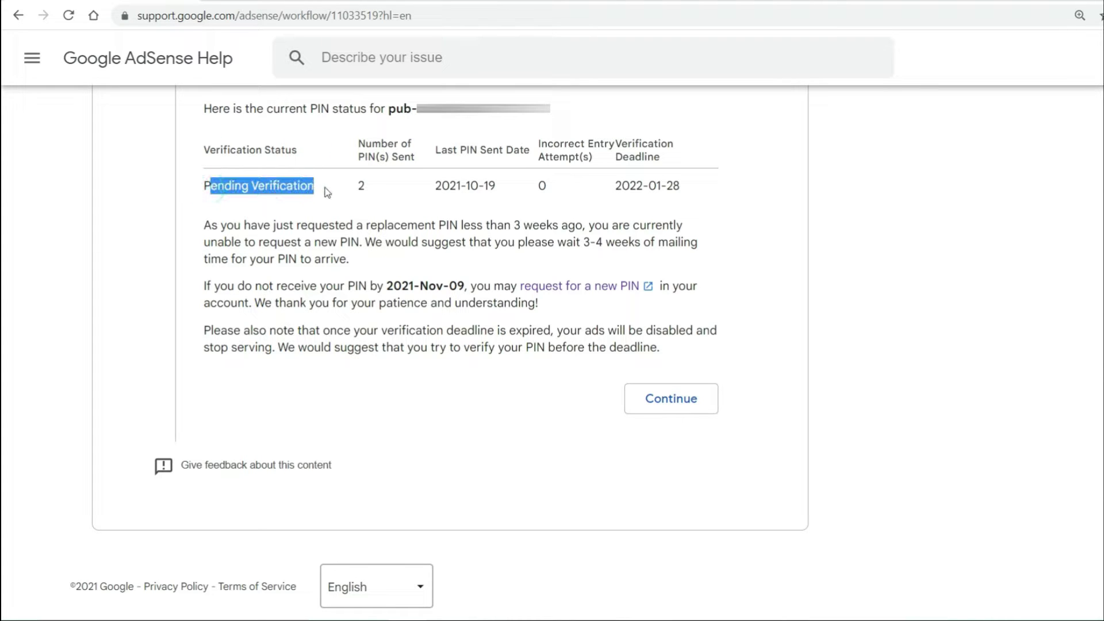
left_click(325, 188)
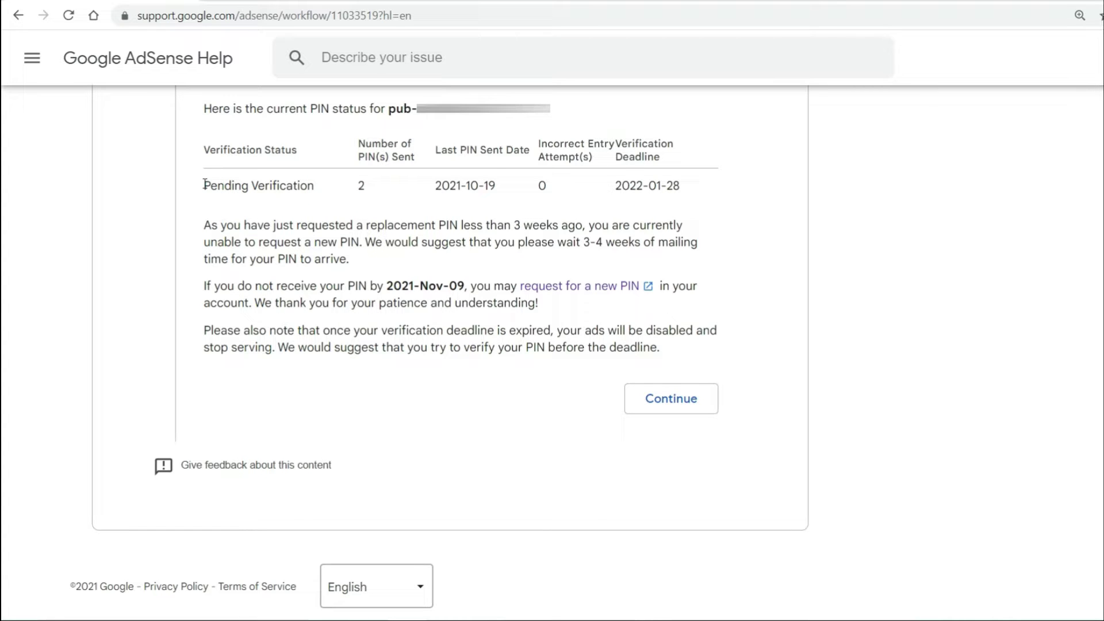
left_click_drag(205, 185, 320, 188)
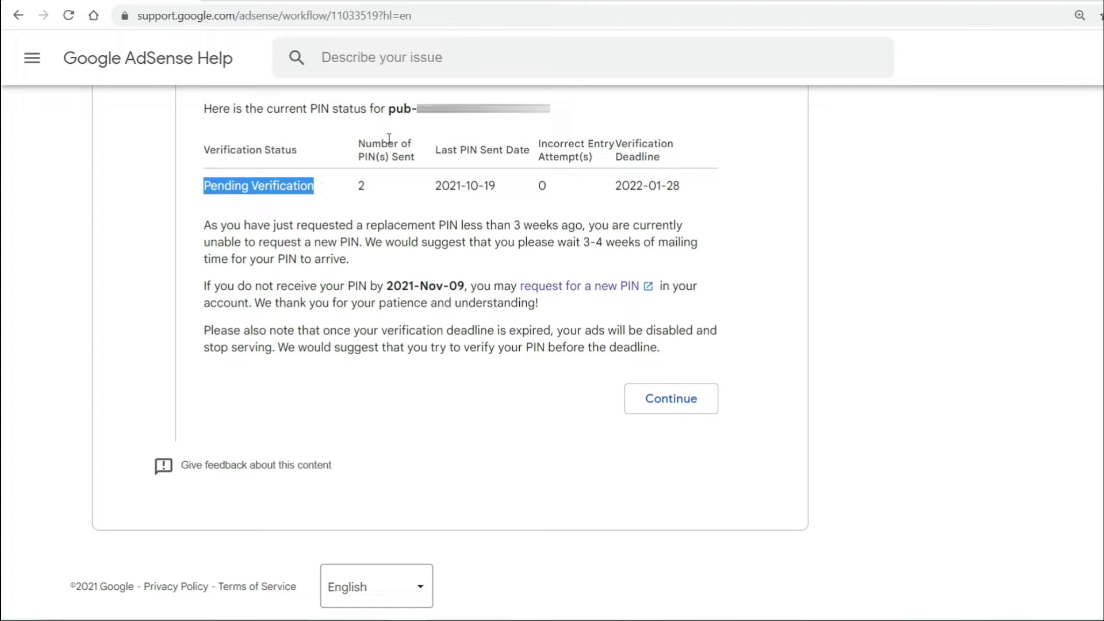
left_click_drag(358, 144, 416, 159)
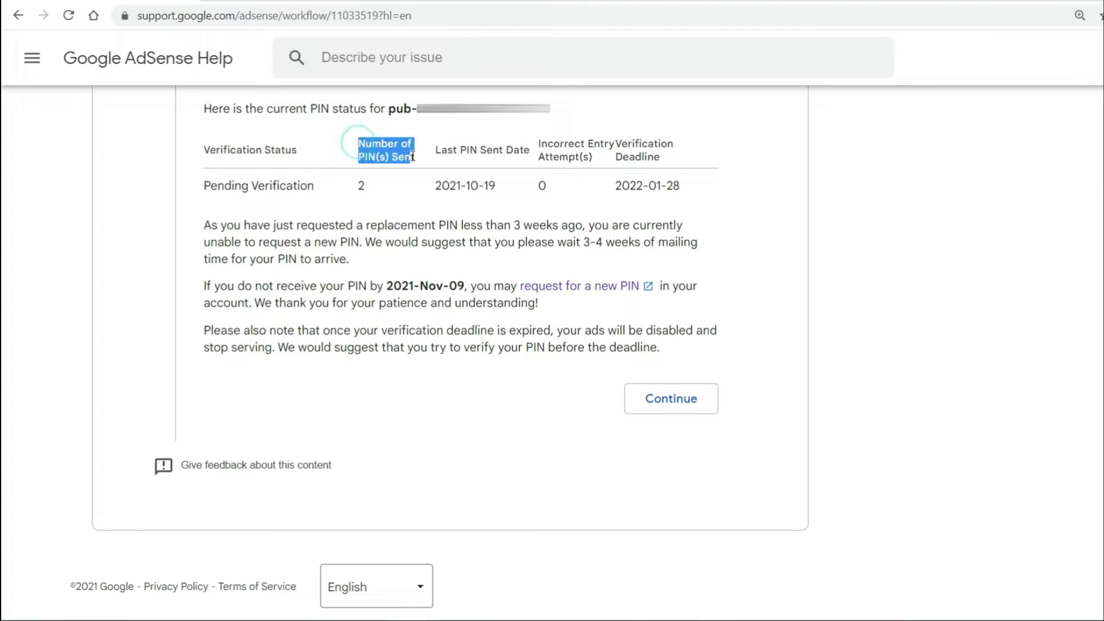
left_click(370, 193)
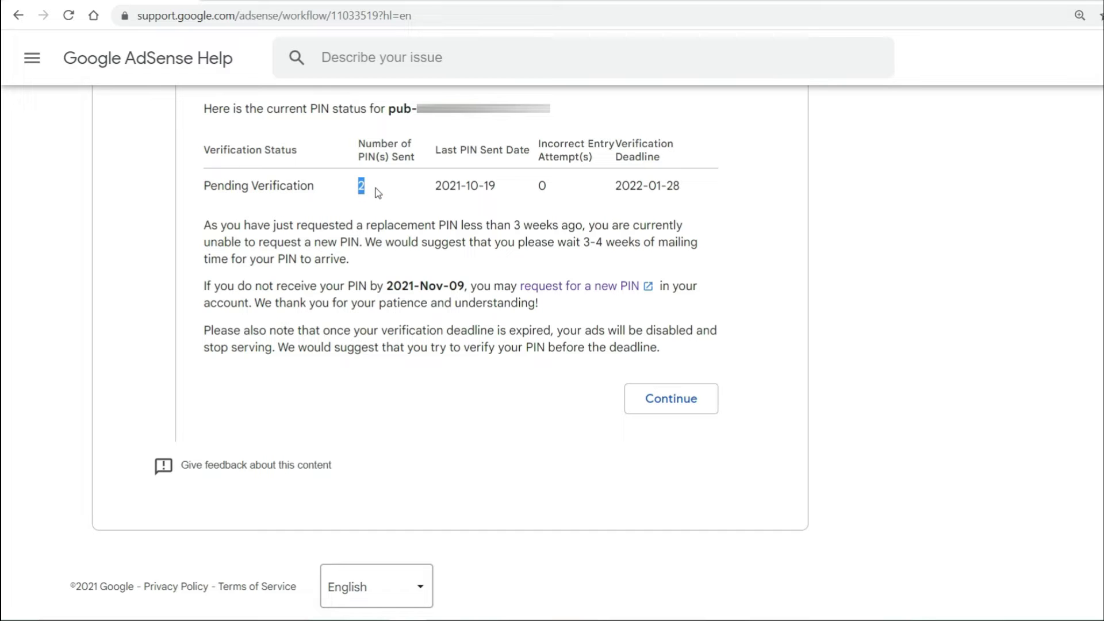
left_click(368, 189)
Examine the last PIN sent date, incorrect entry attempts and verification deadline in the PIN status table
left_click_drag(439, 149, 530, 150)
left_click_drag(495, 186, 437, 187)
left_click_drag(539, 143, 540, 185)
left_click_drag(616, 139, 682, 166)
left_click(679, 164)
left_click_drag(614, 187, 689, 182)
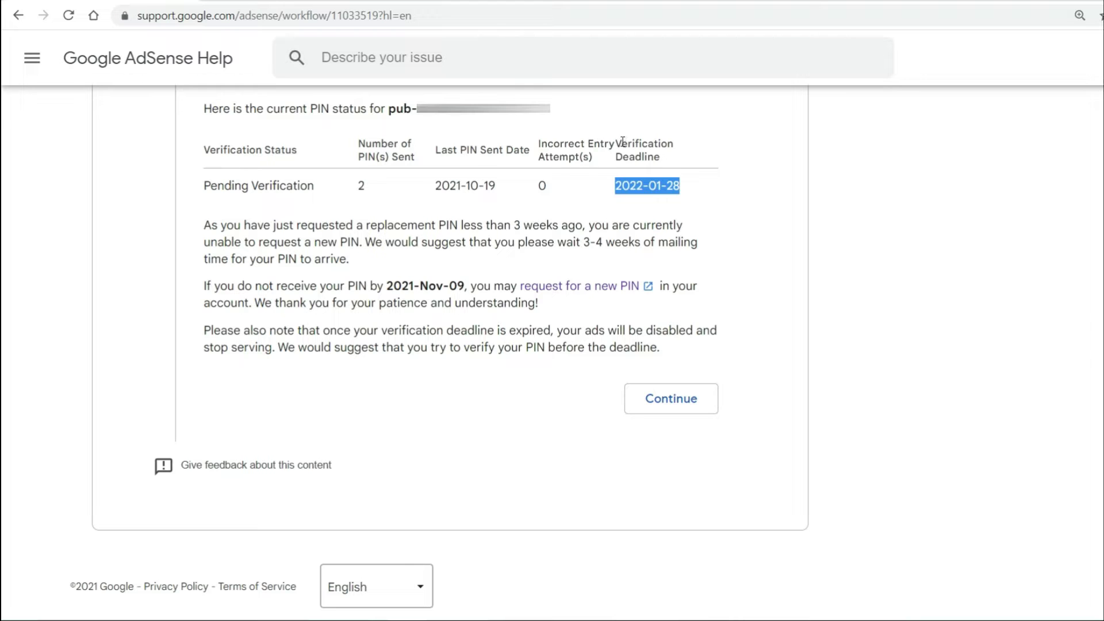
left_click_drag(620, 142, 662, 160)
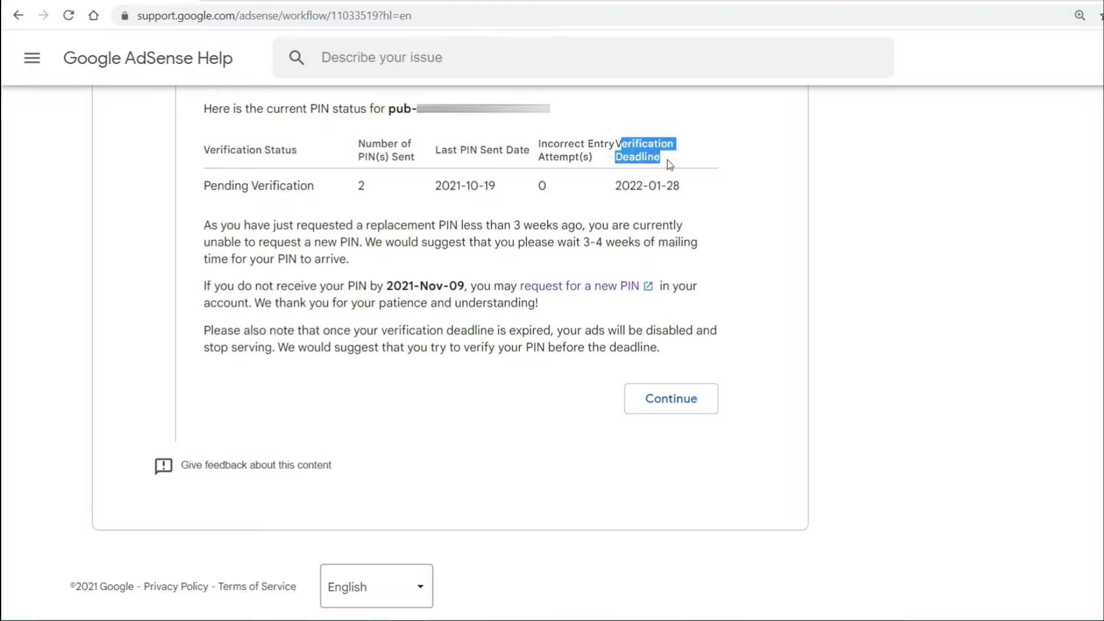
left_click(230, 282)
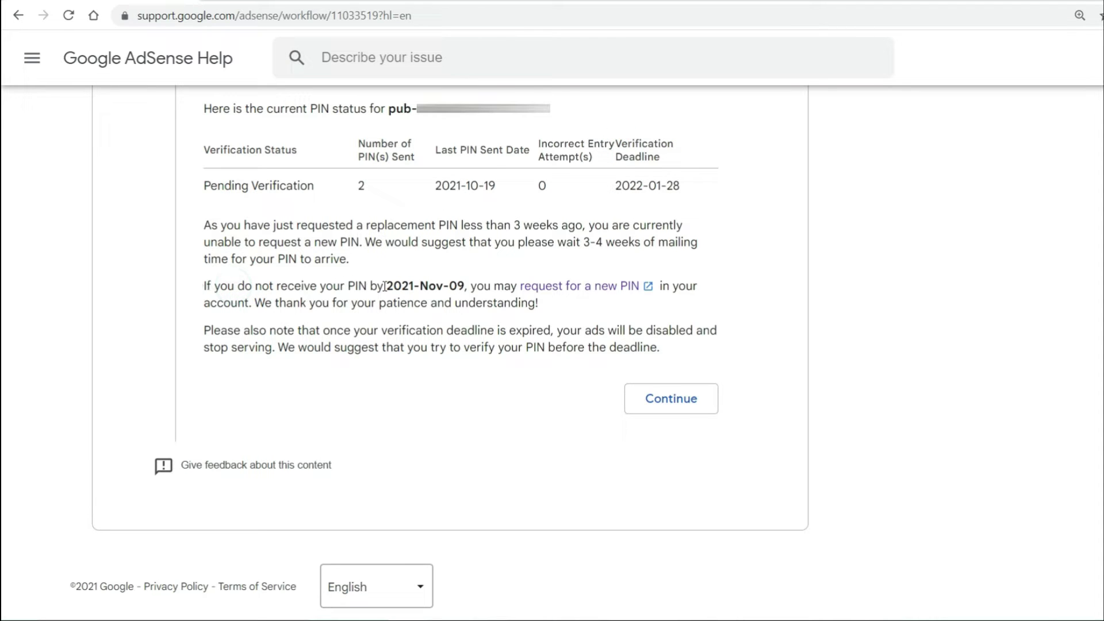
Check the date after which a new PIN may be requested against the number of PINs sent
left_click_drag(385, 285, 465, 286)
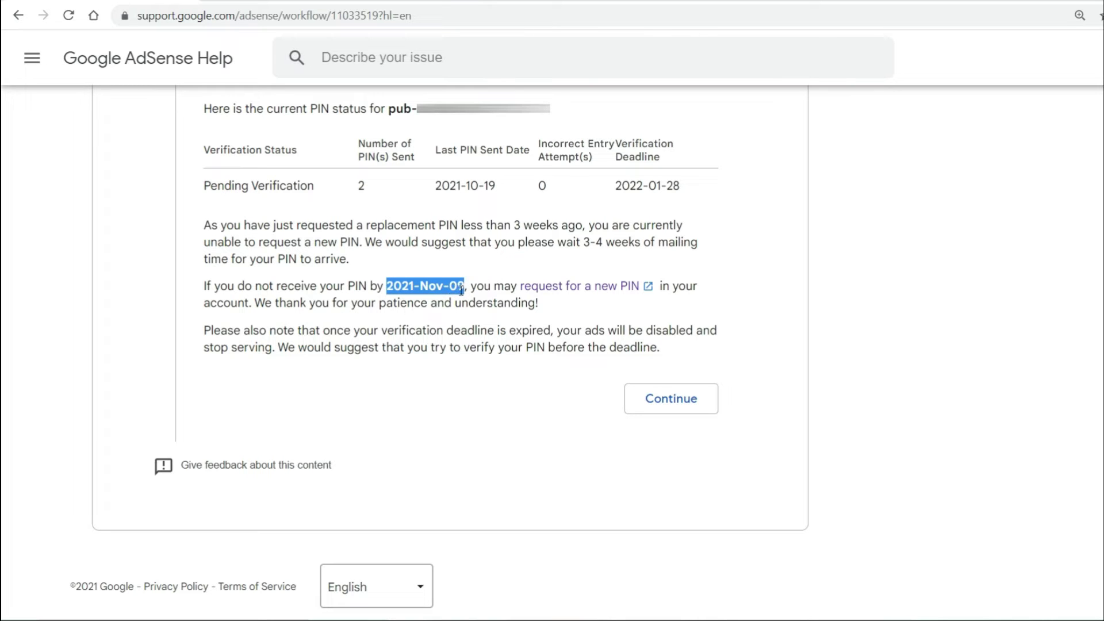
left_click(391, 285)
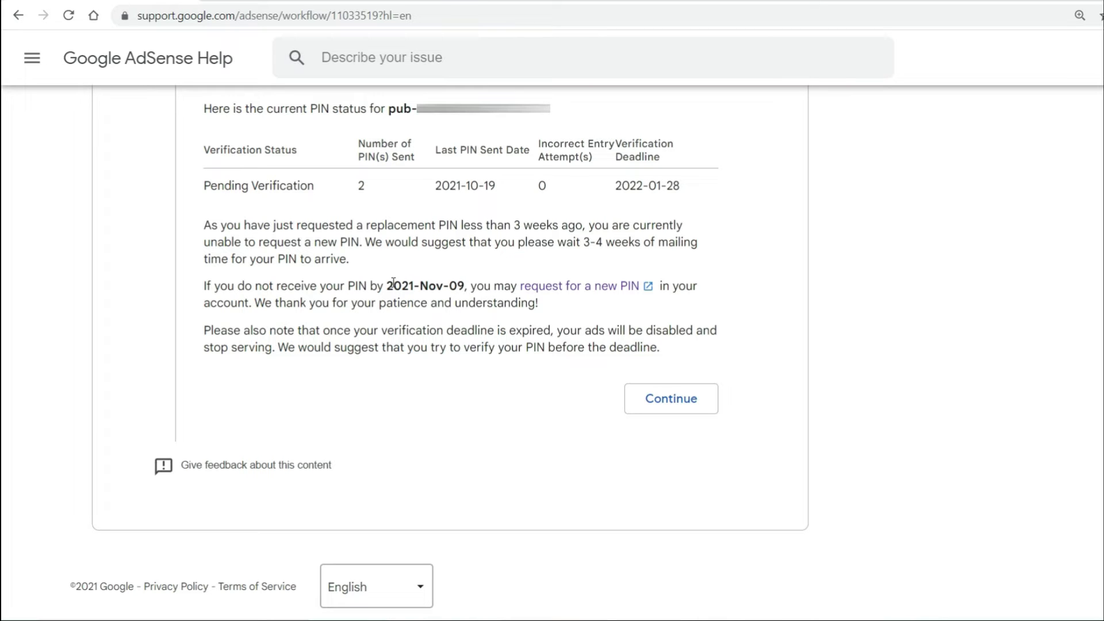
double_click(360, 185)
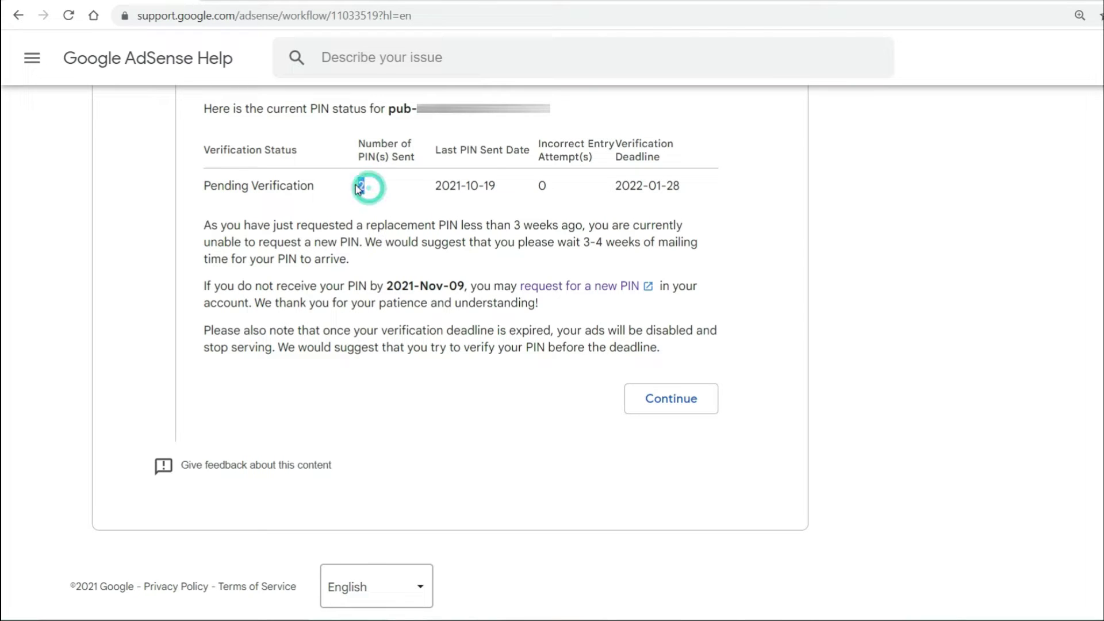
left_click(365, 189)
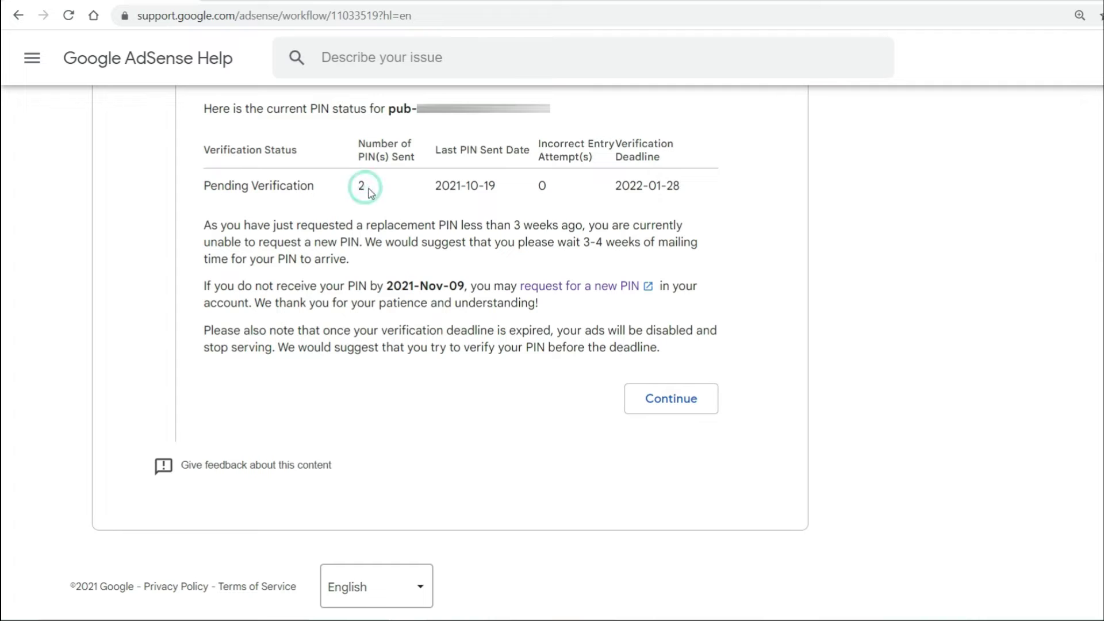
double_click(361, 186)
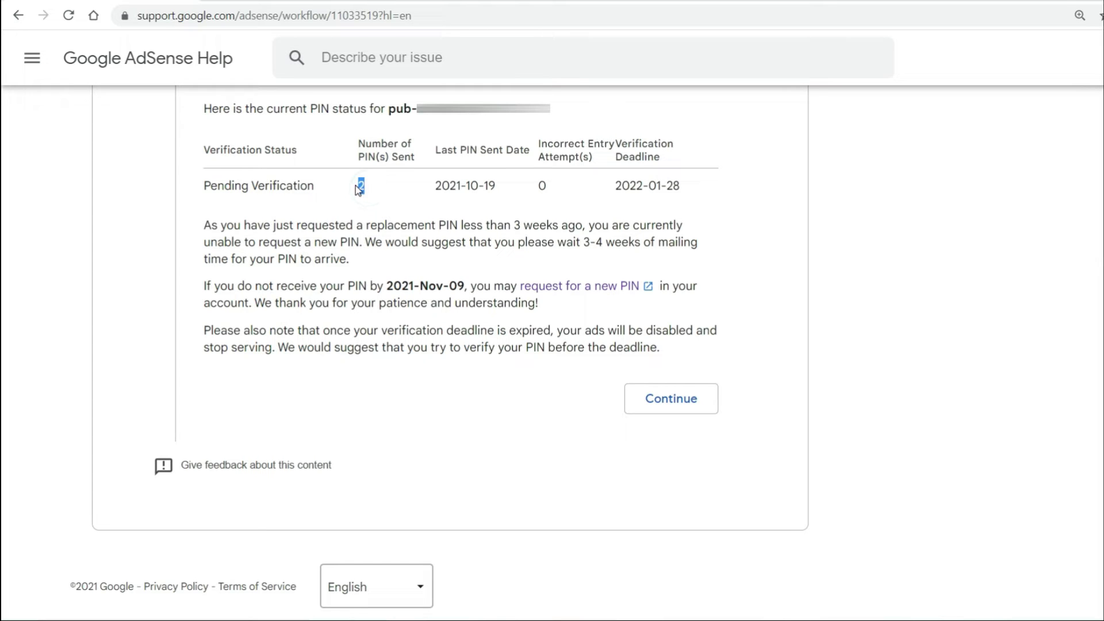
left_click_drag(468, 286, 390, 290)
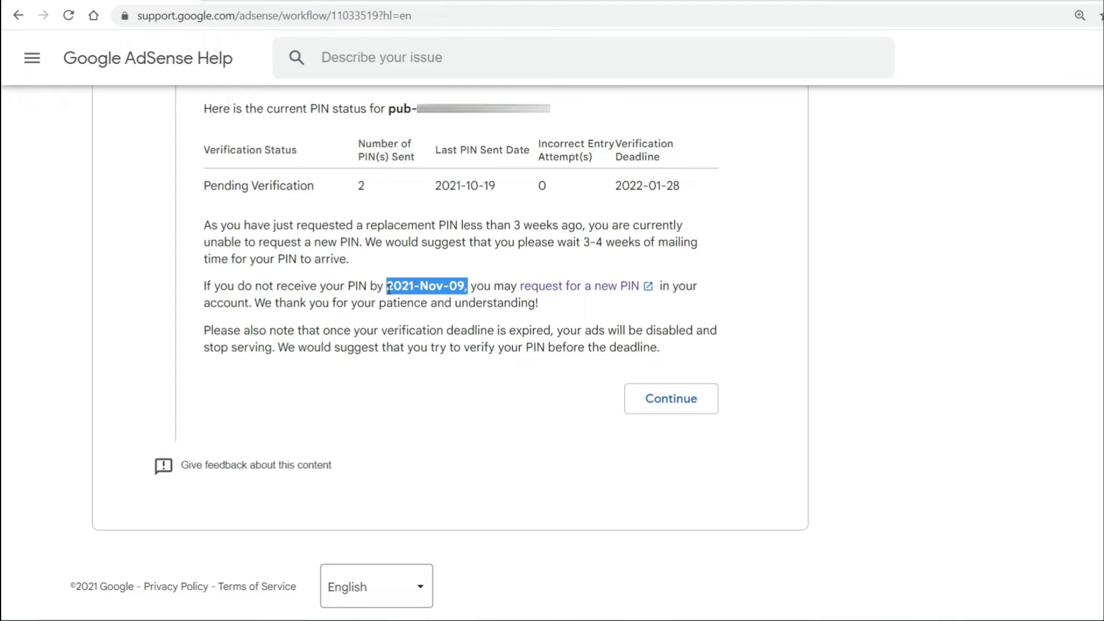
left_click(459, 284)
left_click_drag(459, 284, 389, 284)
left_click_drag(389, 284, 423, 282)
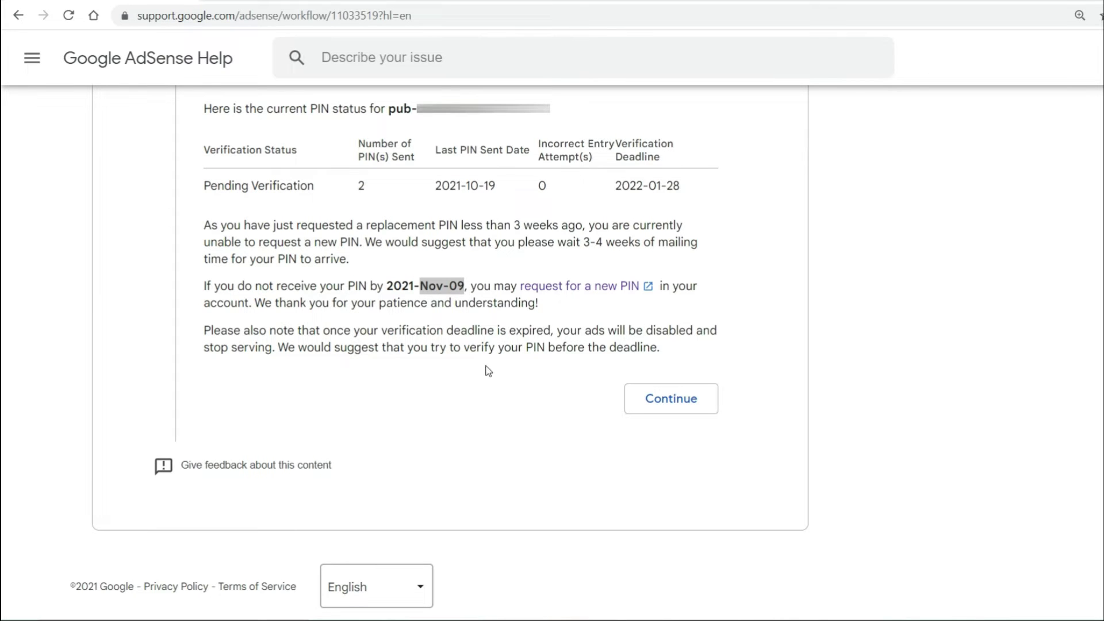
Continue past the PIN status to the troubleshooter's closing Thank you section
left_click(669, 405)
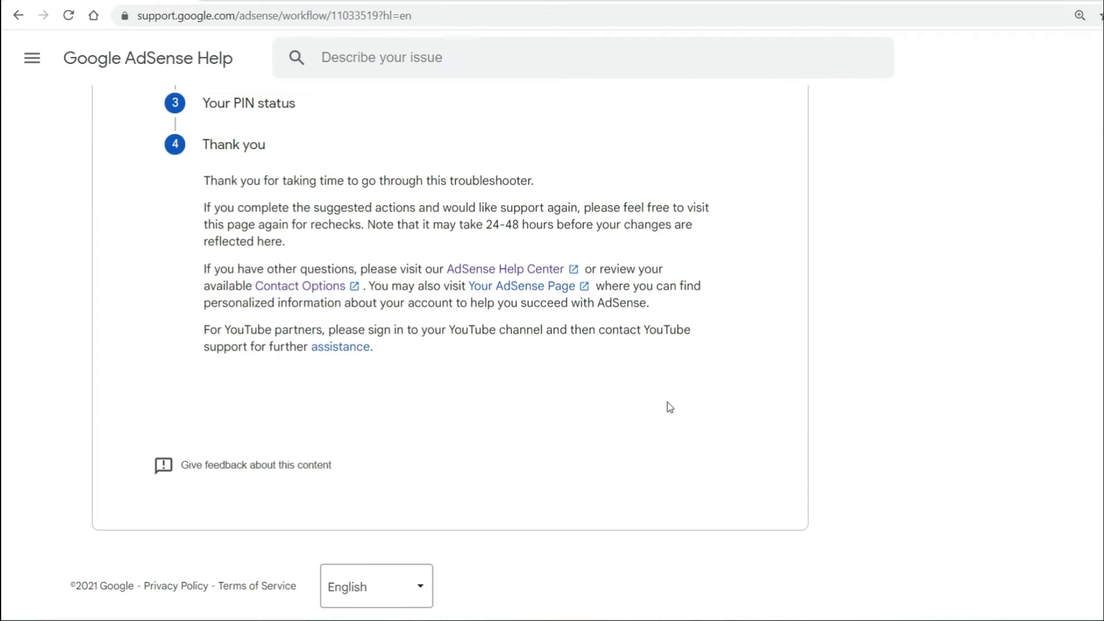
left_click_drag(210, 144, 274, 143)
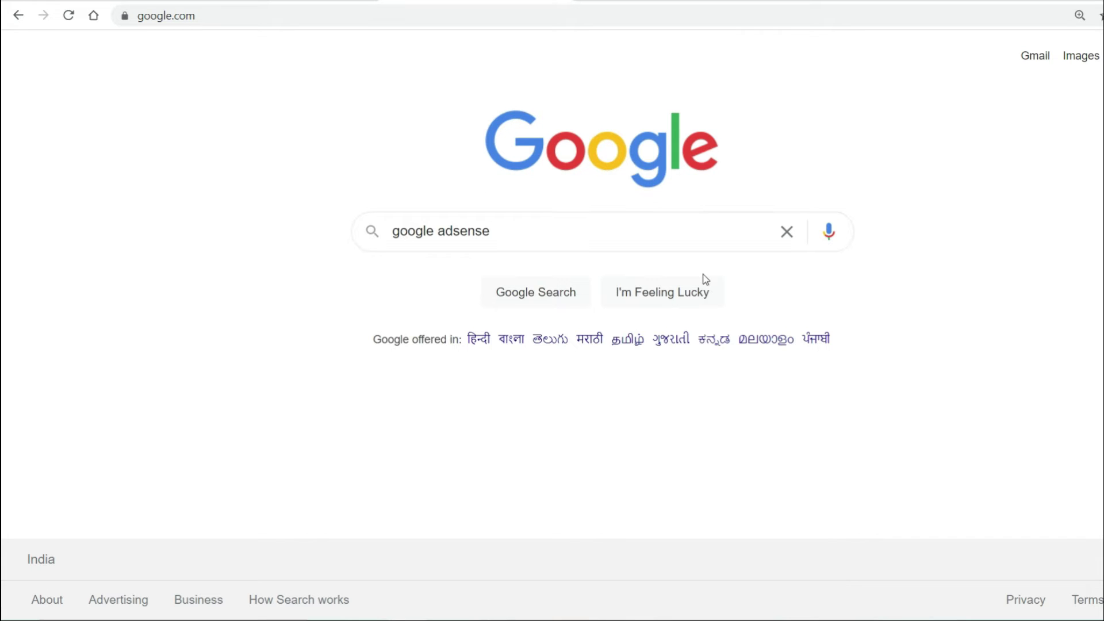
Search Google for "google adsense" and open the Google AdSense result to reach the account overview
key("Return")
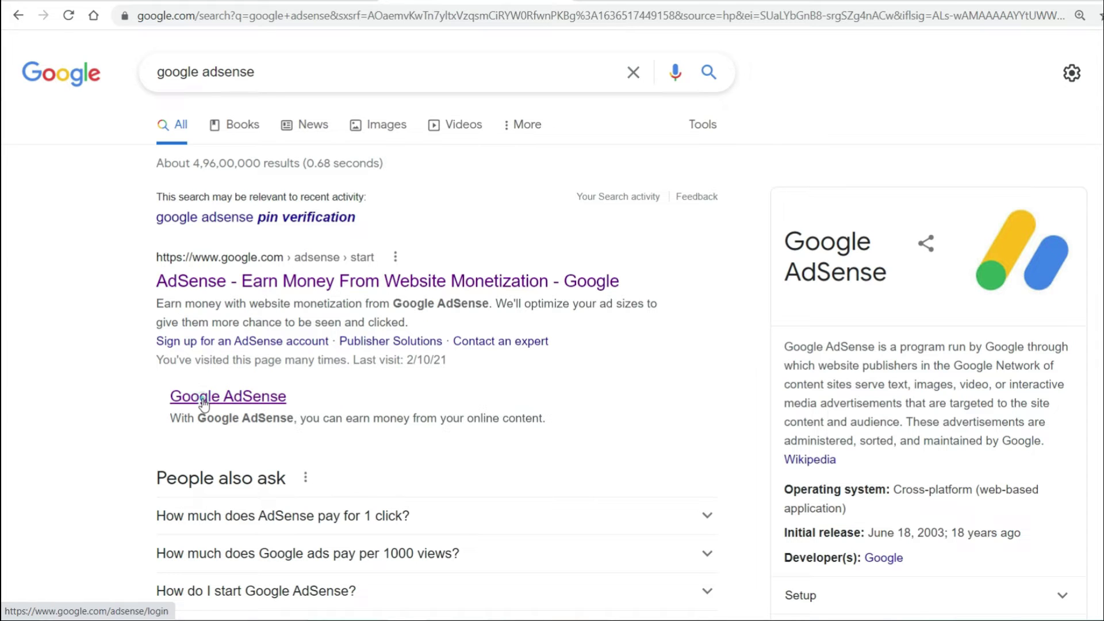
left_click(202, 400)
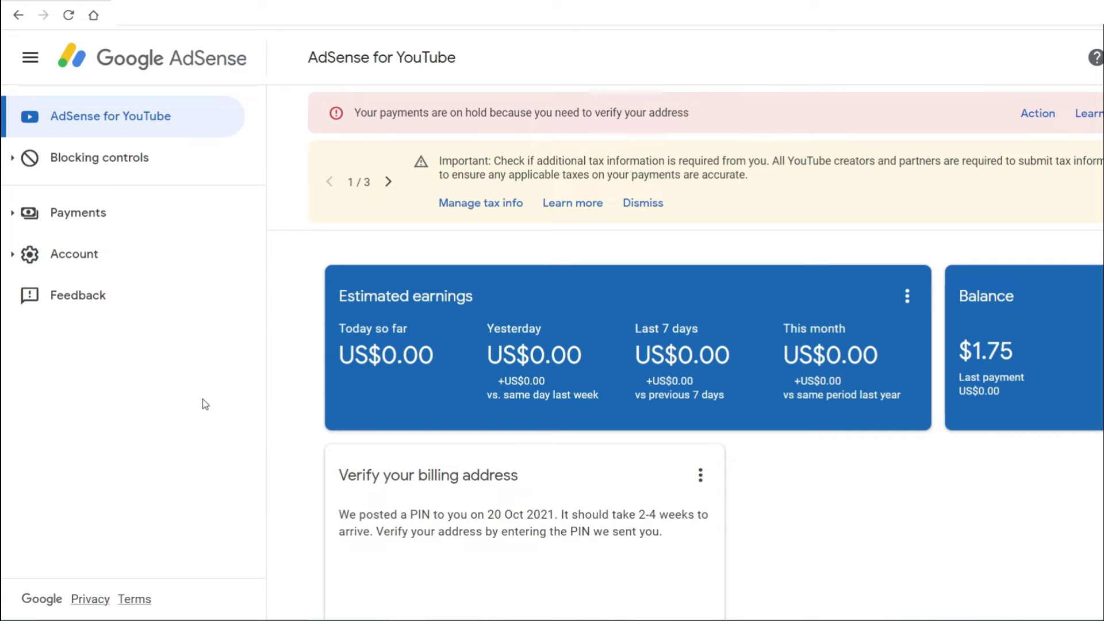
Check the PIN posting date on the Verify your billing address card and open its verification page
scroll(353, 424, "down", 3)
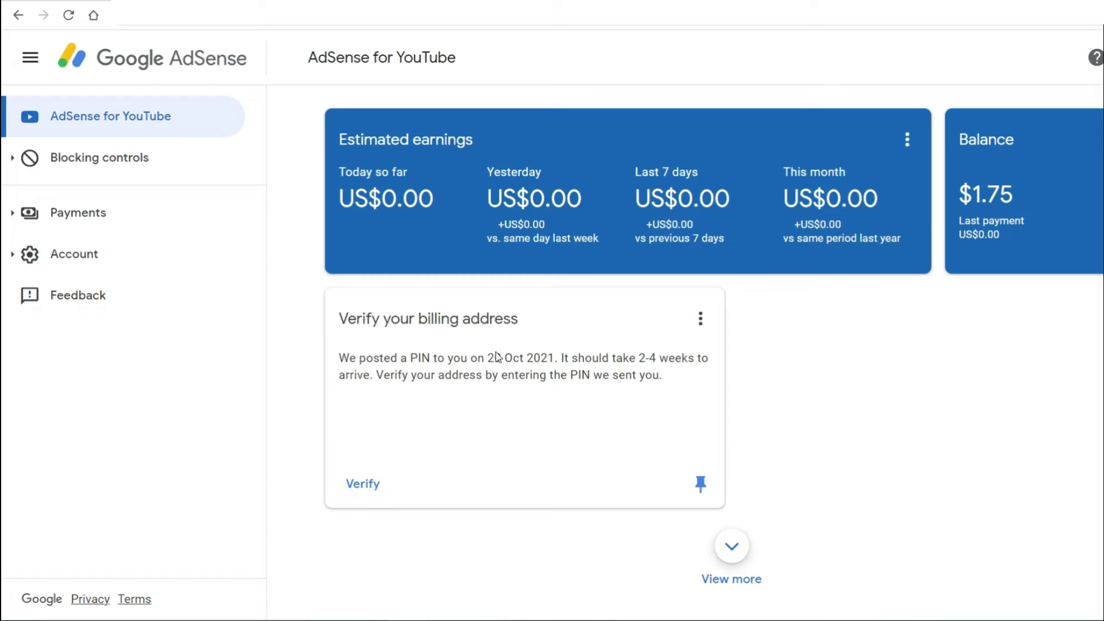
left_click(491, 355)
mouse_move(493, 359)
left_mouse_down()
mouse_move(508, 353)
mouse_move(500, 362)
left_mouse_up()
left_click(369, 486)
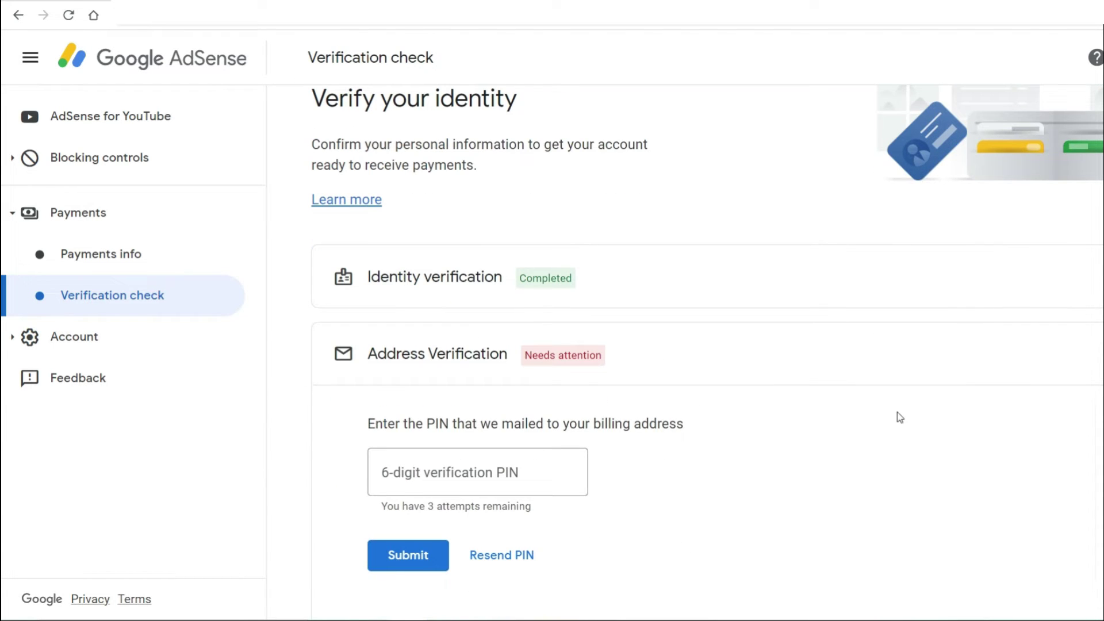
Return to the AdSense for YouTube overview and open the Verification check page under Payments
left_click(115, 114)
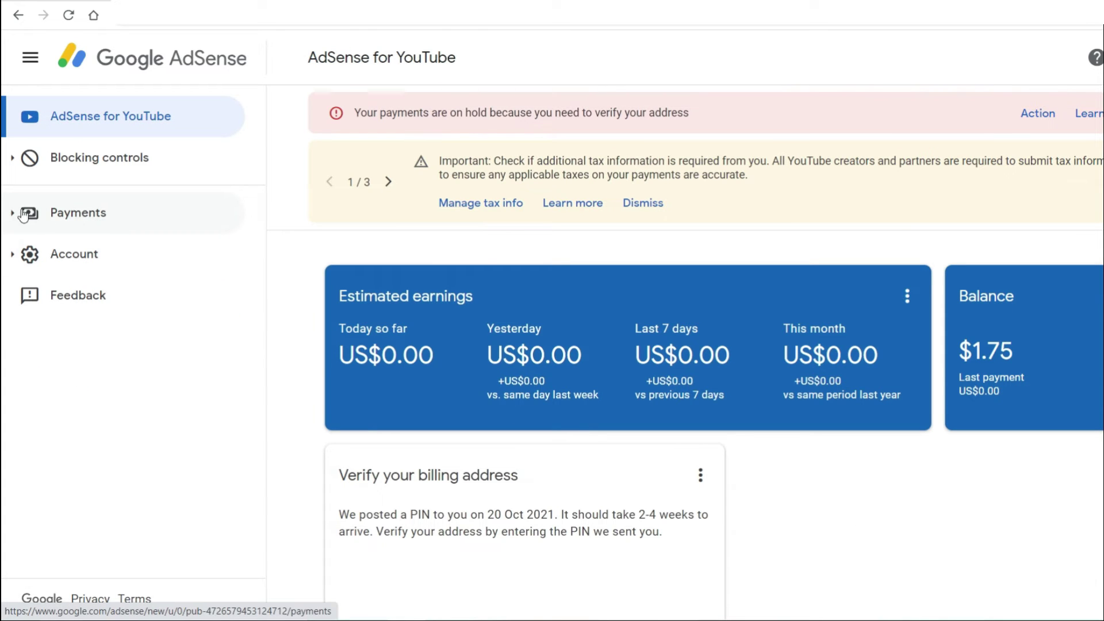
left_click(71, 216)
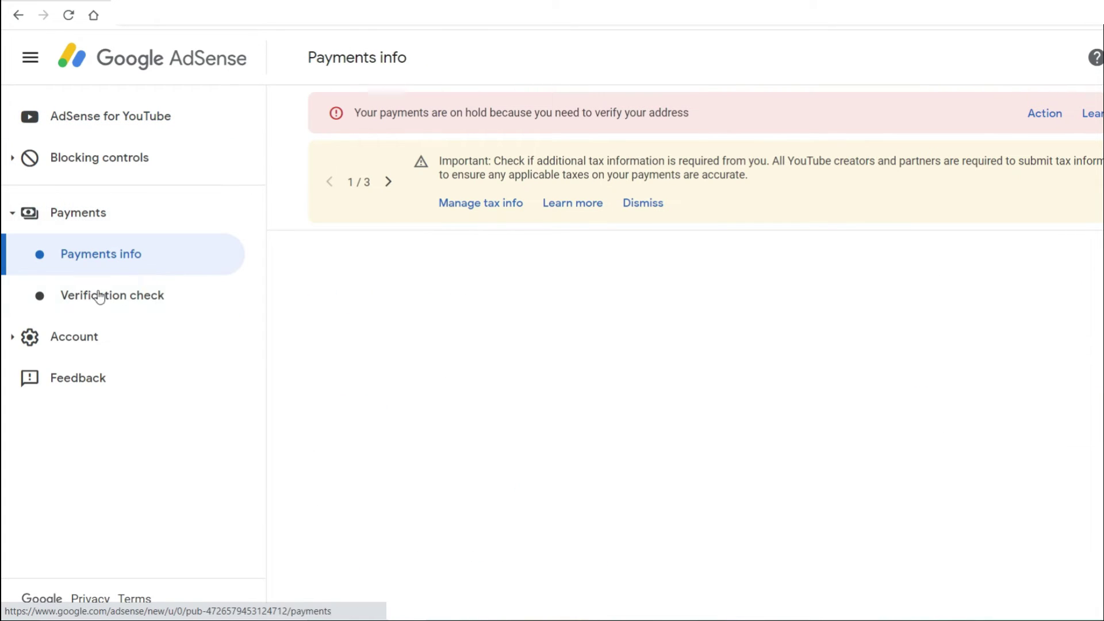
left_click(135, 297)
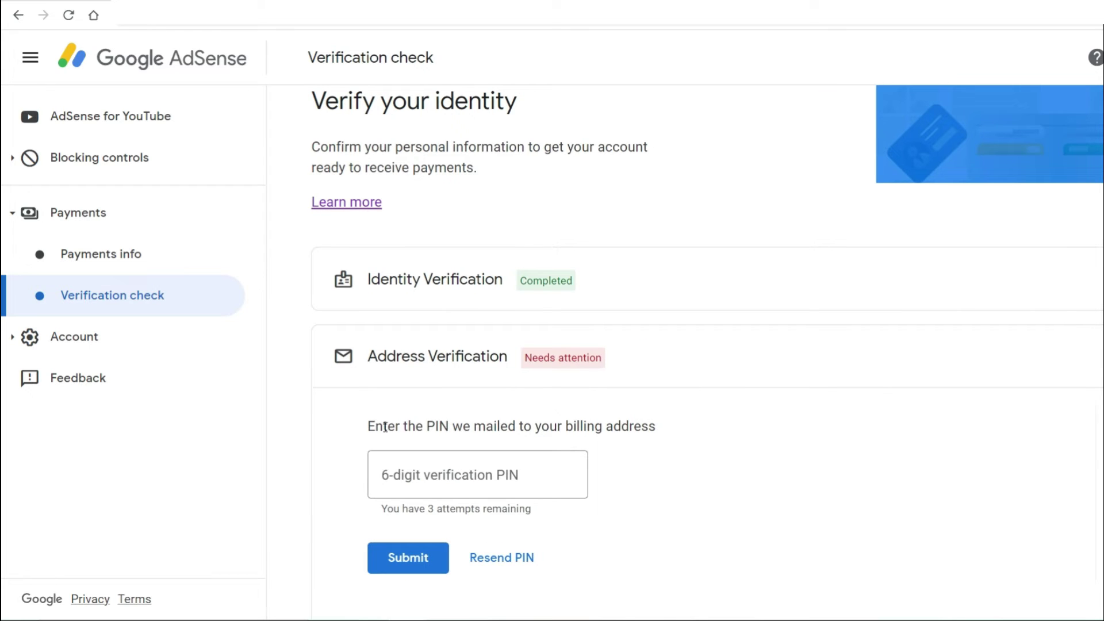
Check the Address Verification PIN instruction and, in the AdSense Help PIN status, the date from which a new PIN may be requested
left_click_drag(371, 425, 656, 435)
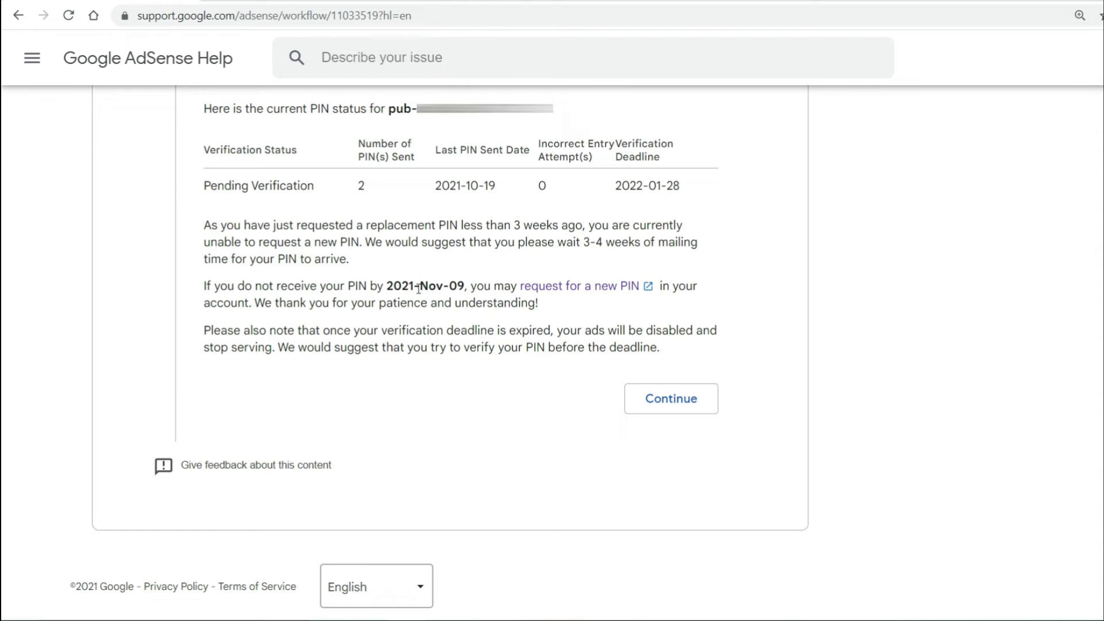
left_click_drag(465, 288, 390, 282)
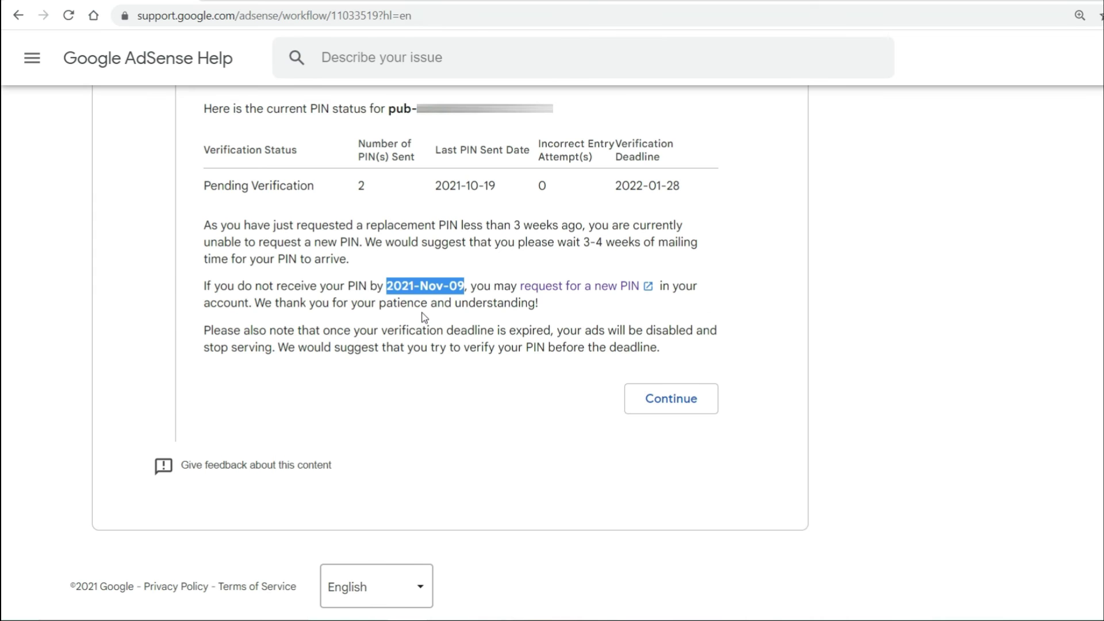
left_click(465, 284)
left_click_drag(464, 286, 418, 286)
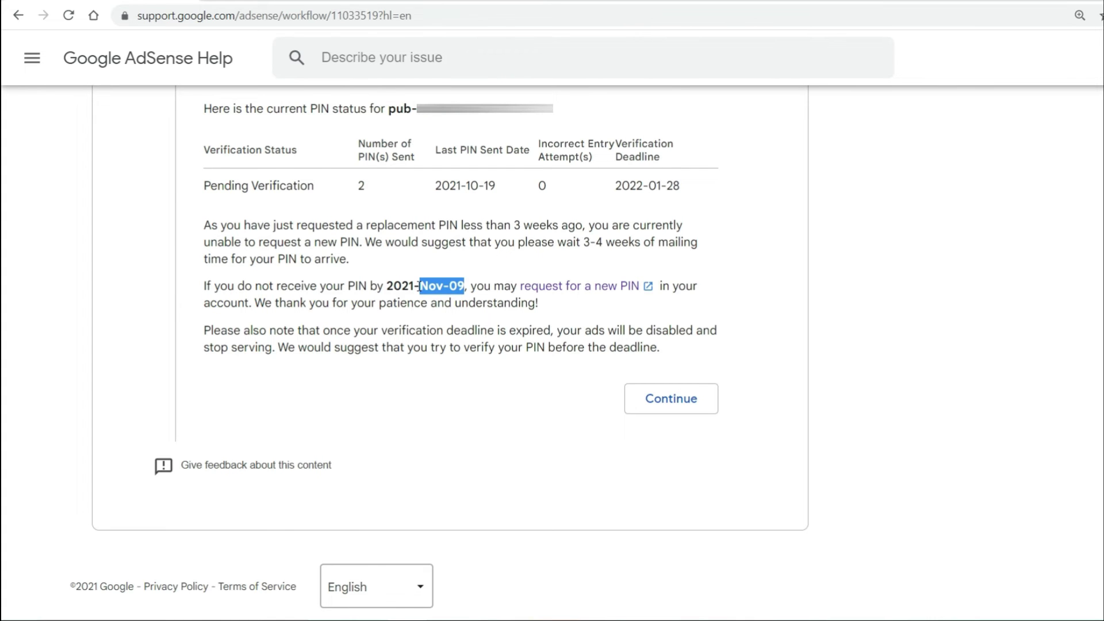
Return to the AdSense Verification check page and resend the address verification PIN after checking the billing address
key("alt+Left")
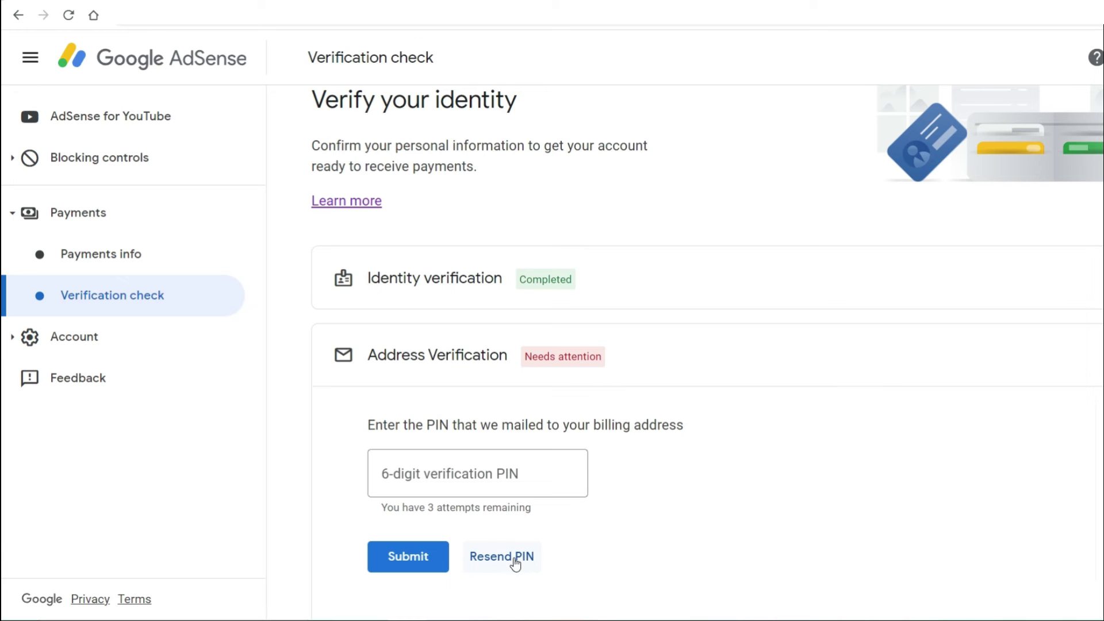
left_click(504, 560)
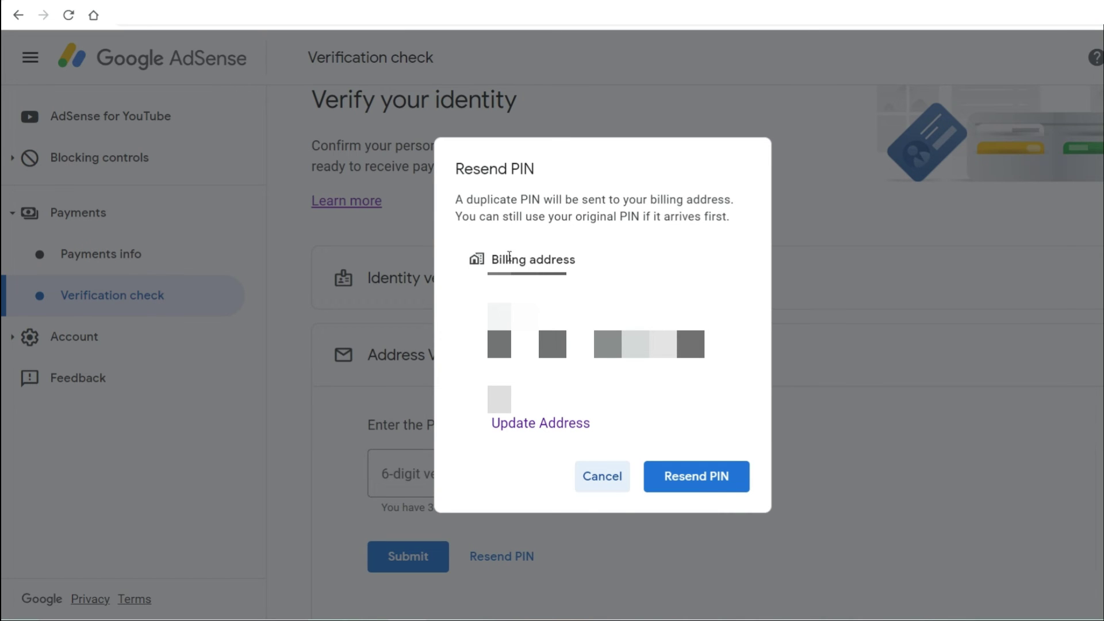
left_click_drag(489, 258, 604, 229)
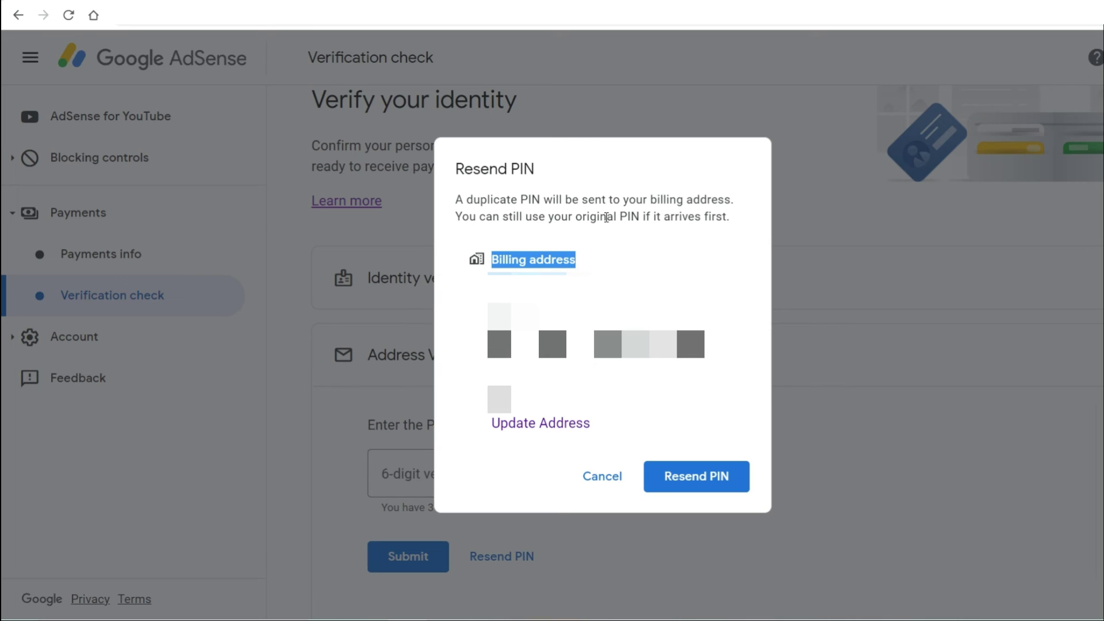
left_click(601, 214)
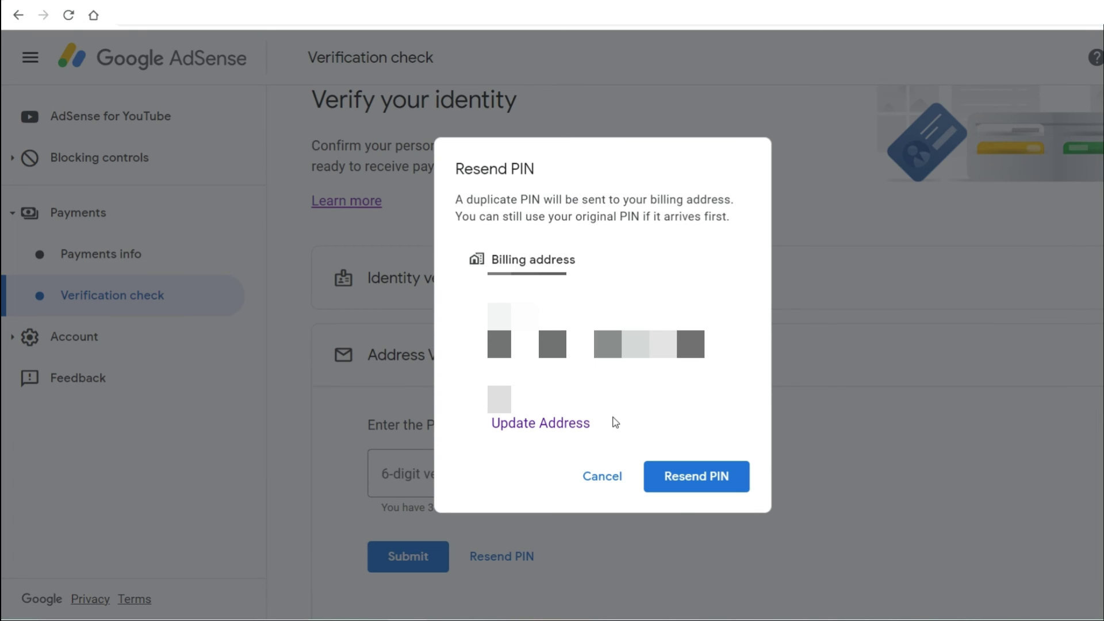
left_click(690, 478)
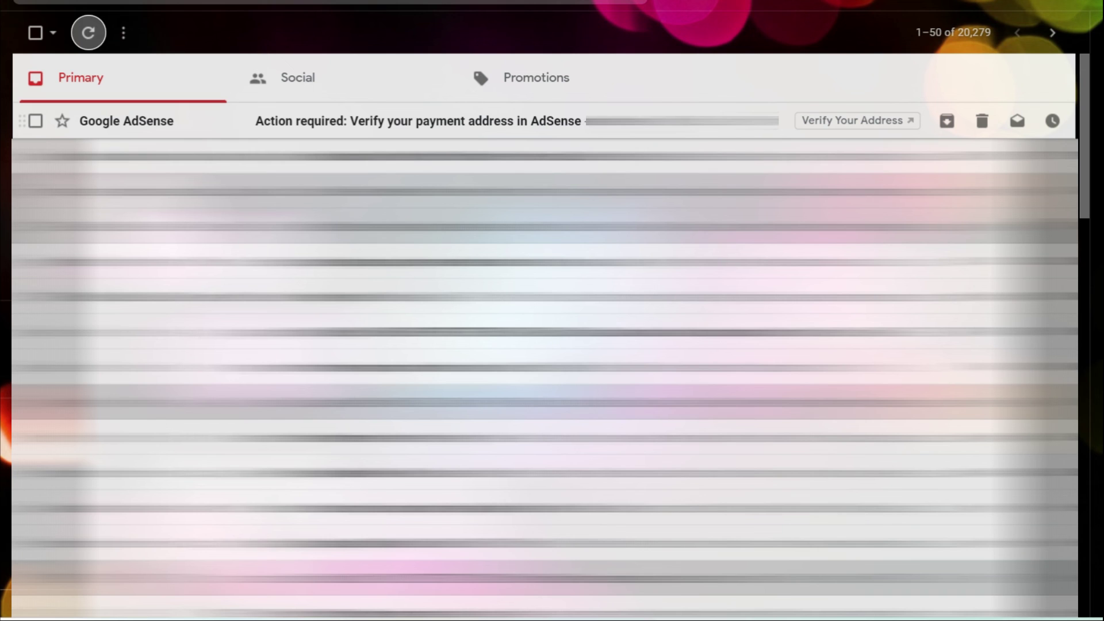
In Gmail, open the Google AdSense email "Action required: Verify your payment address in AdSense" and read its PIN mailer sentence
left_click(572, 121)
left_click_drag(288, 399, 593, 397)
left_click(602, 396)
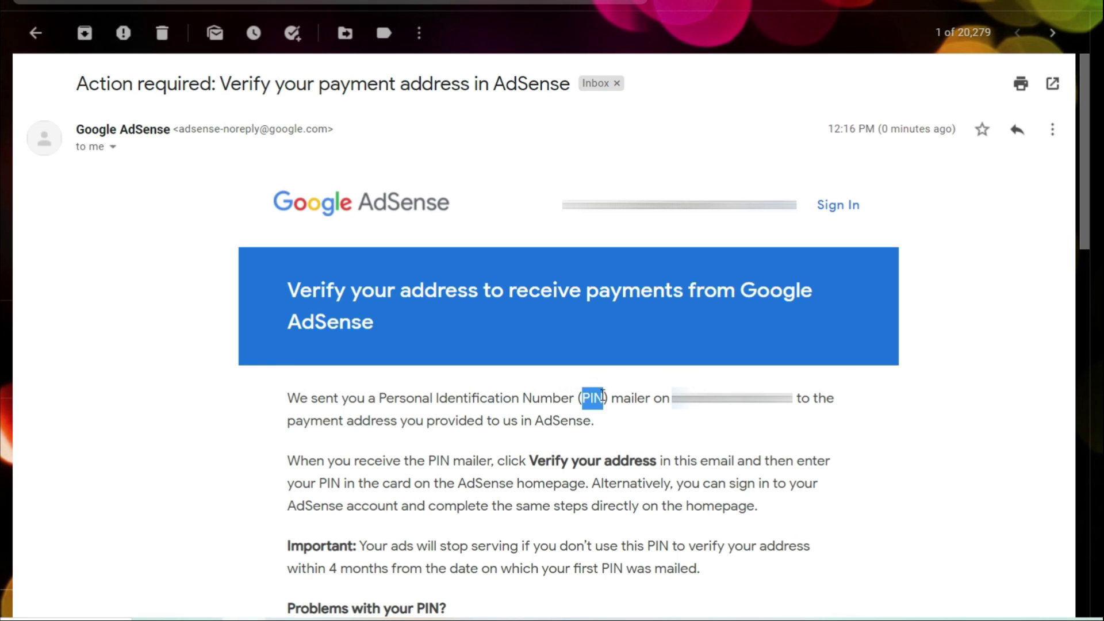